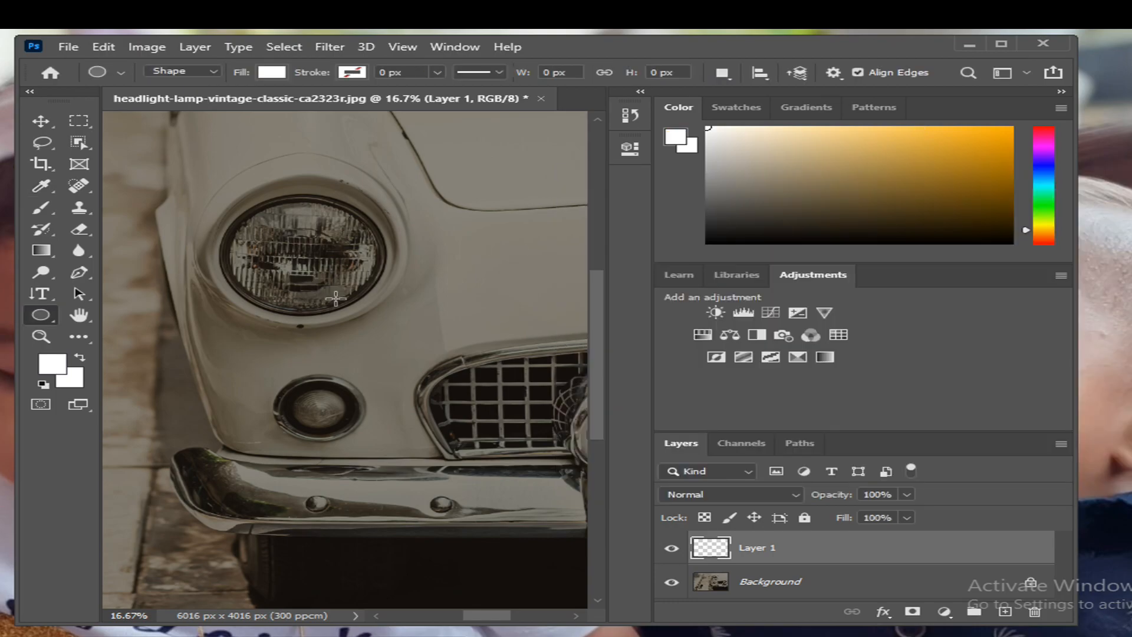
Delete the empty Layer 1 and draw a white circle about 678 px wide over the headlight
key(Delete)
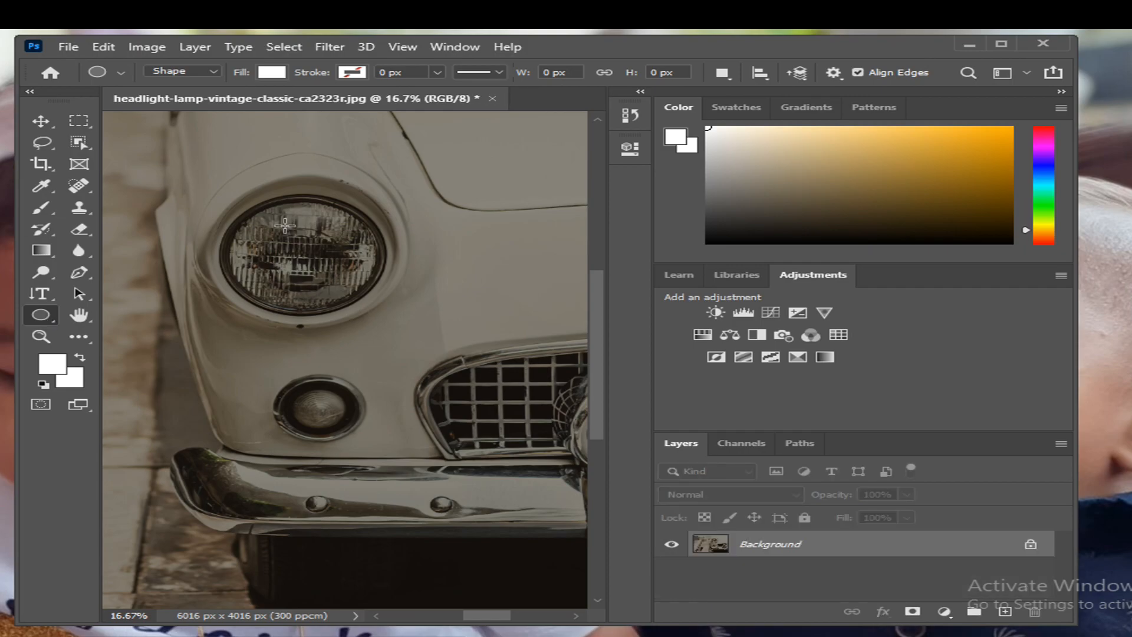
drag(269, 226, 397, 331)
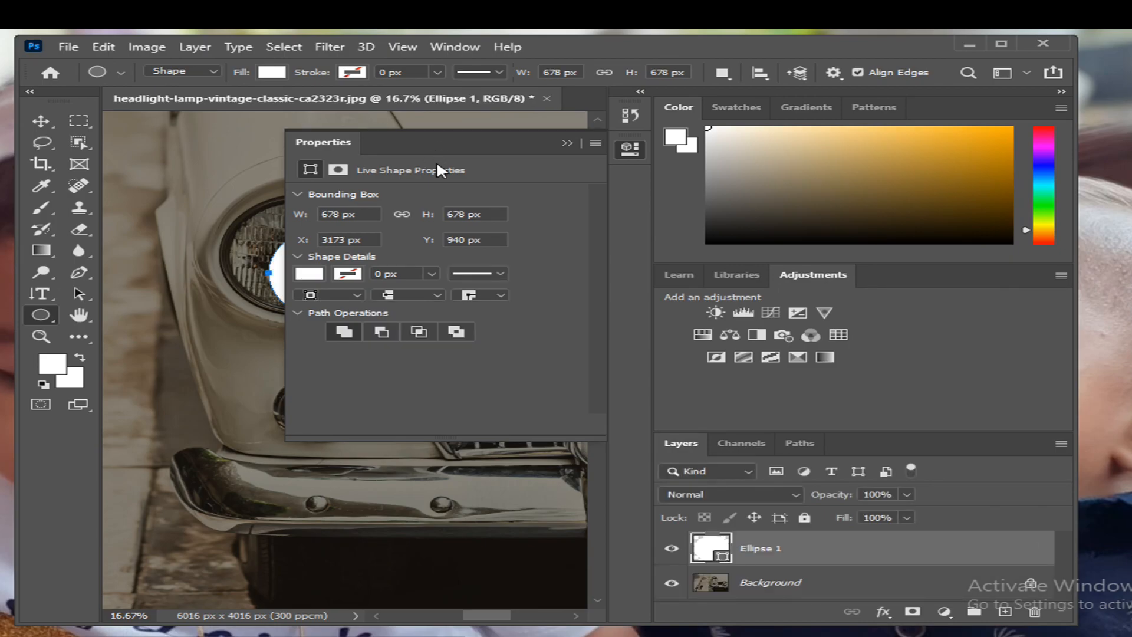
Feather the white circle's edge by 30 px and centre the shape on the headlight glass
click(338, 170)
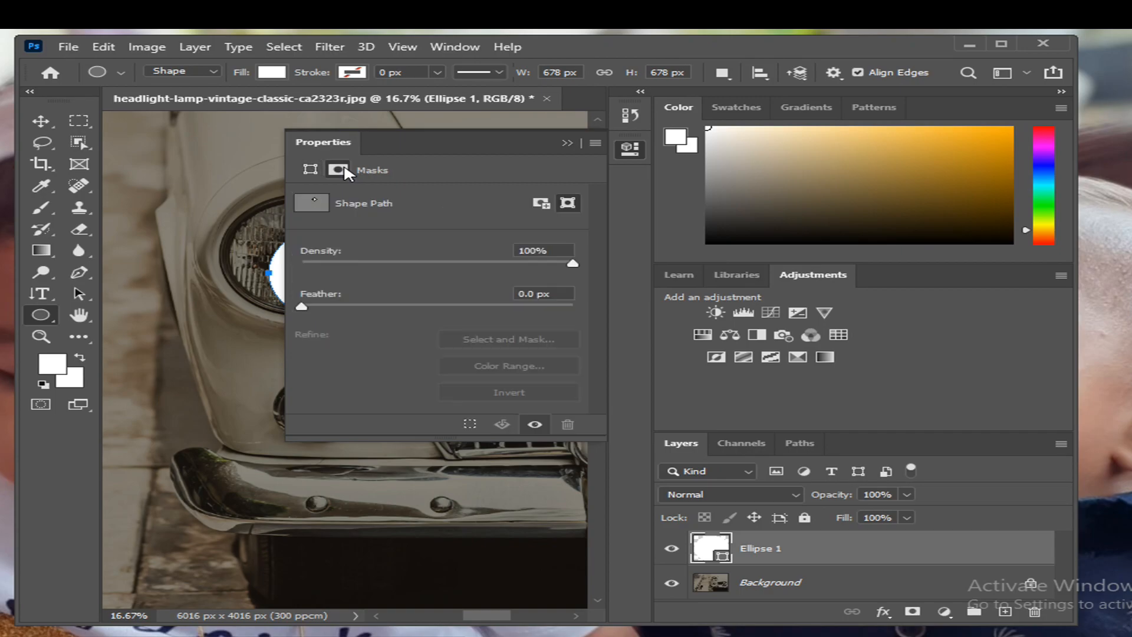
click(528, 295)
key(BackSpace)
text(3)
text(0)
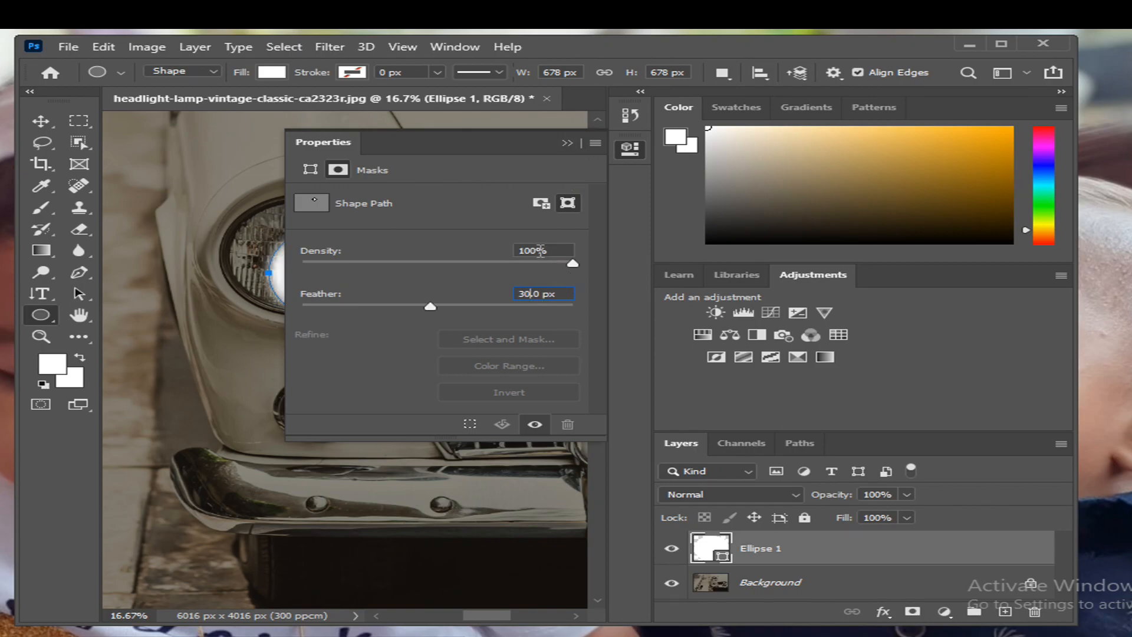
click(567, 144)
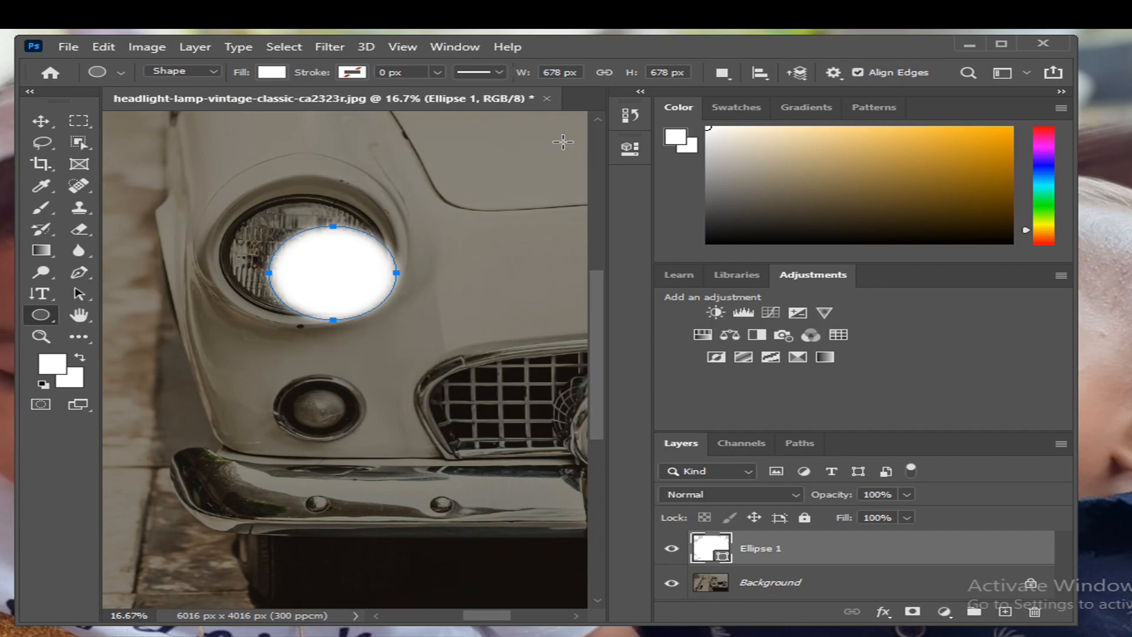
click(53, 122)
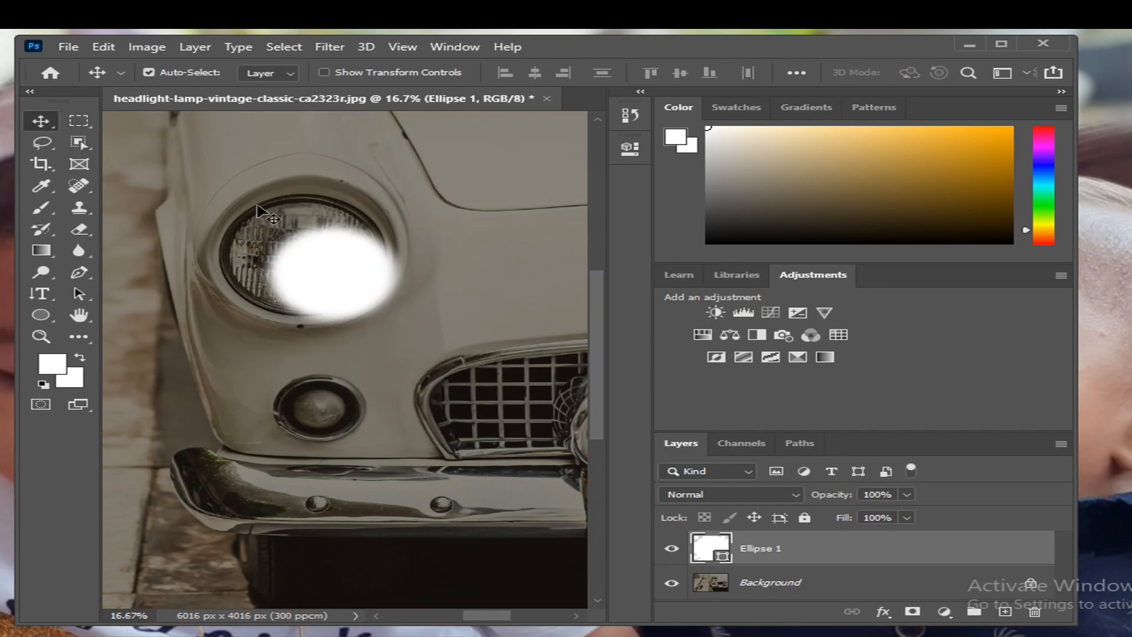
drag(356, 283, 329, 260)
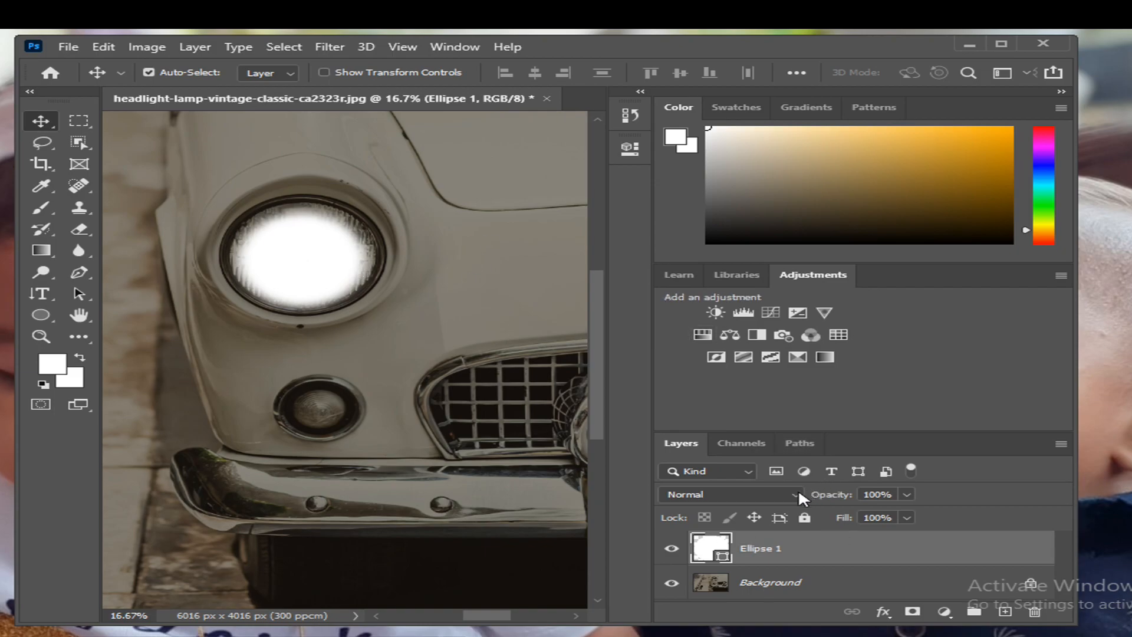
Set the ellipse layer's blend mode to Linear Light and its opacity to 50%
click(799, 492)
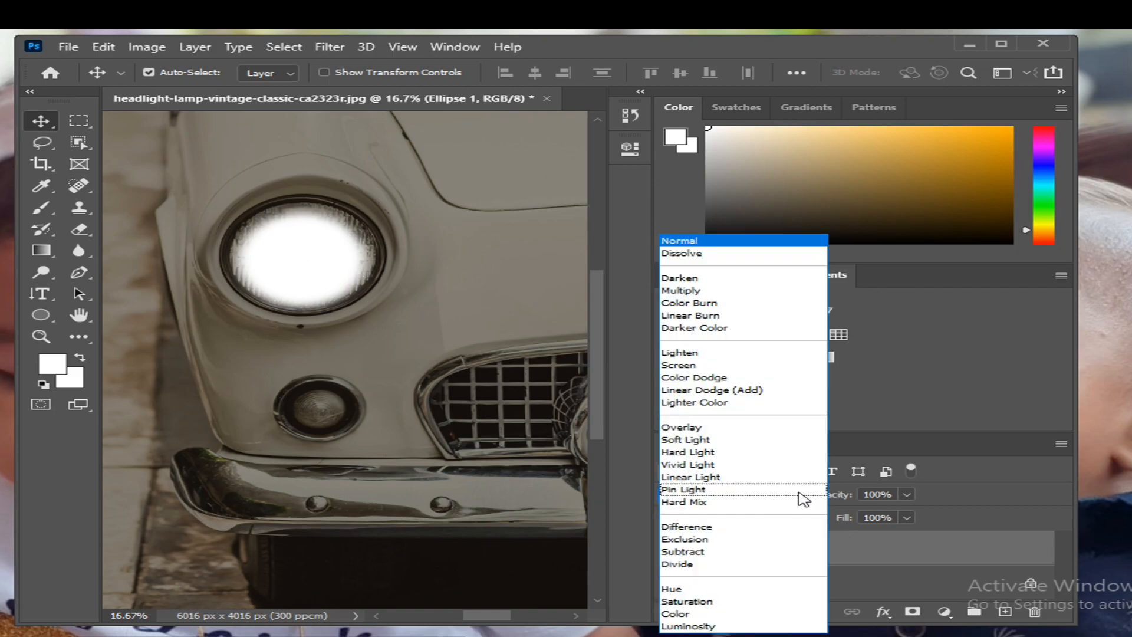
click(707, 478)
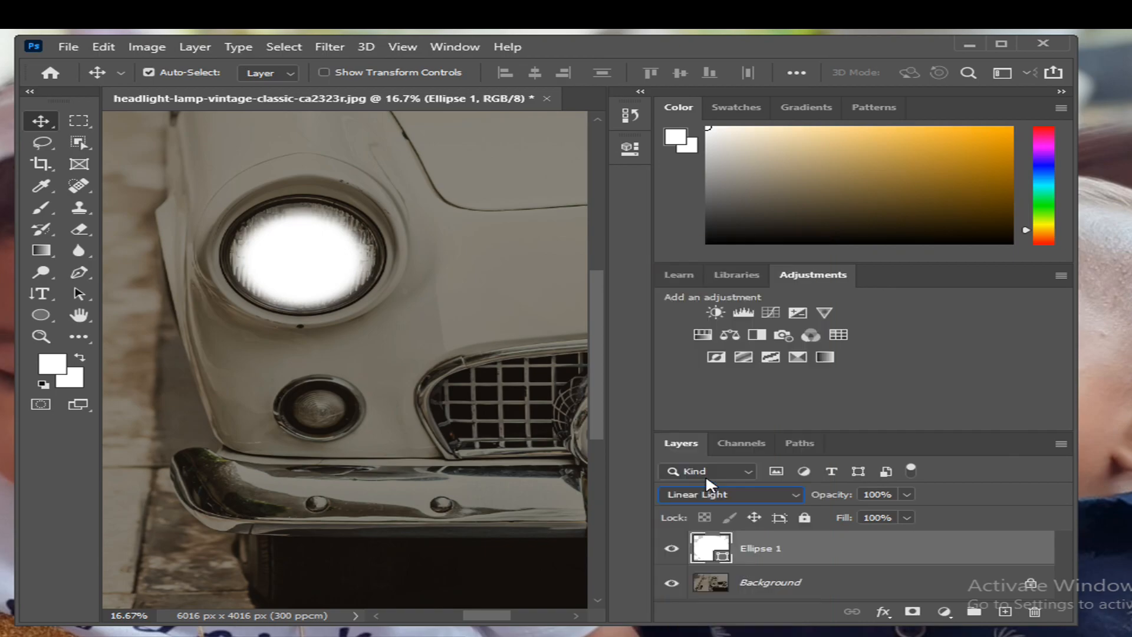
click(906, 493)
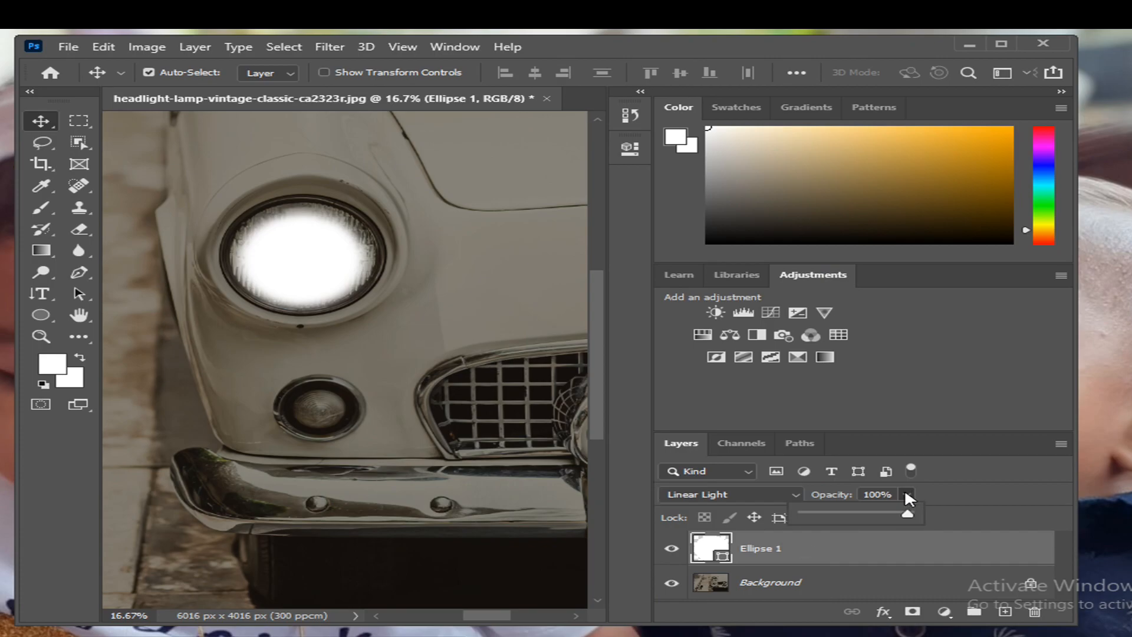
drag(905, 506, 860, 516)
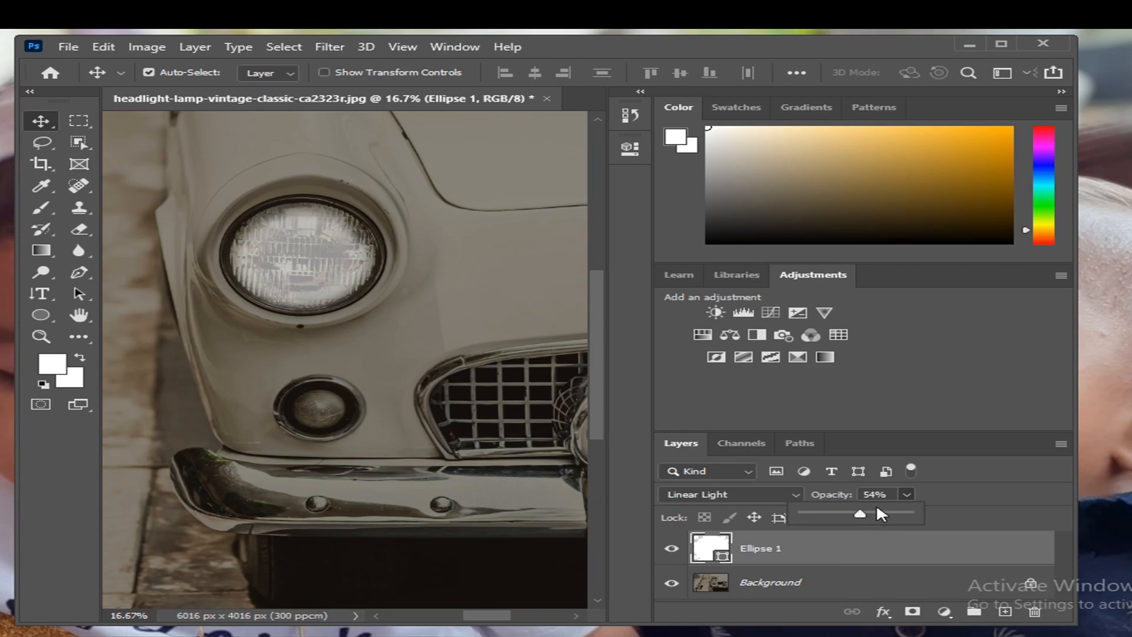
drag(861, 513, 860, 521)
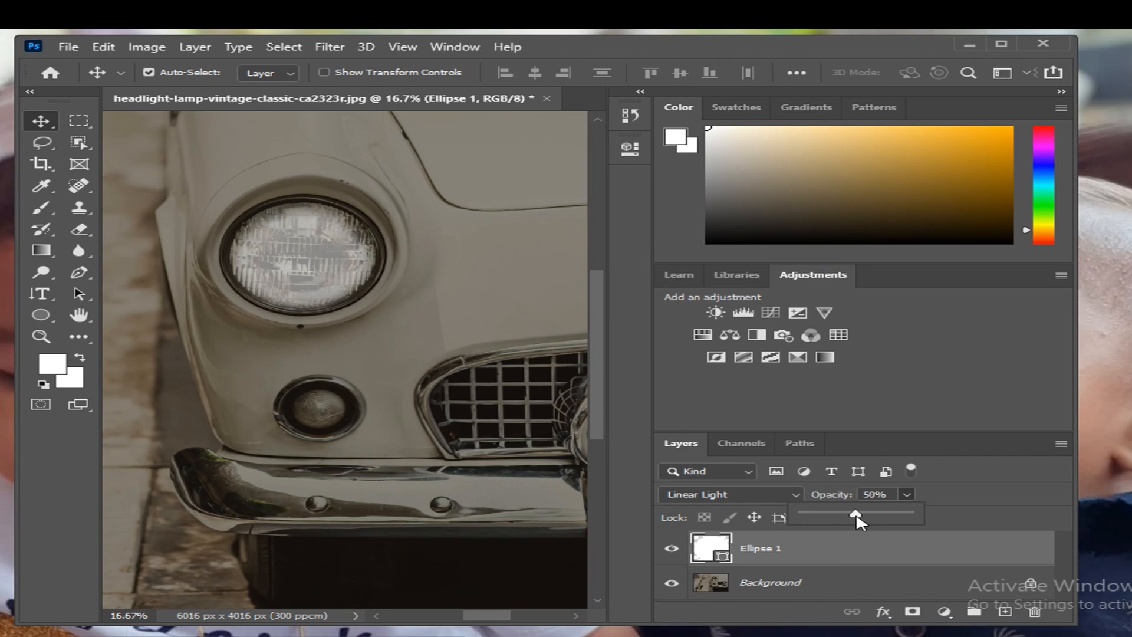
click(965, 404)
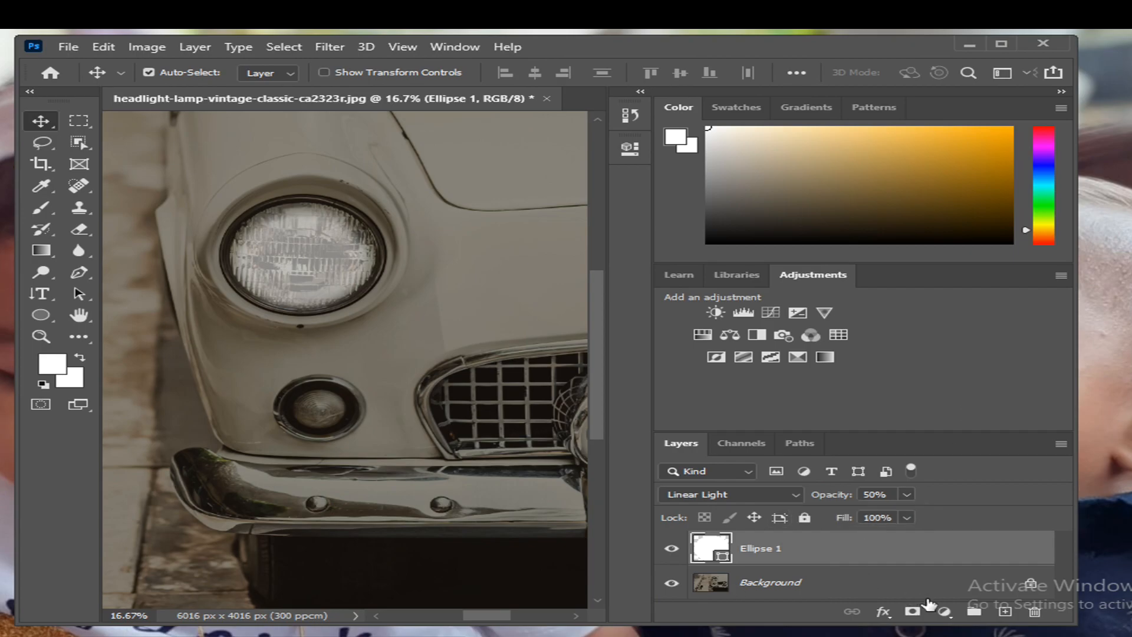
Add a new empty layer above the ellipse and choose the Brush tool with a soft 1200 px tip
click(1006, 613)
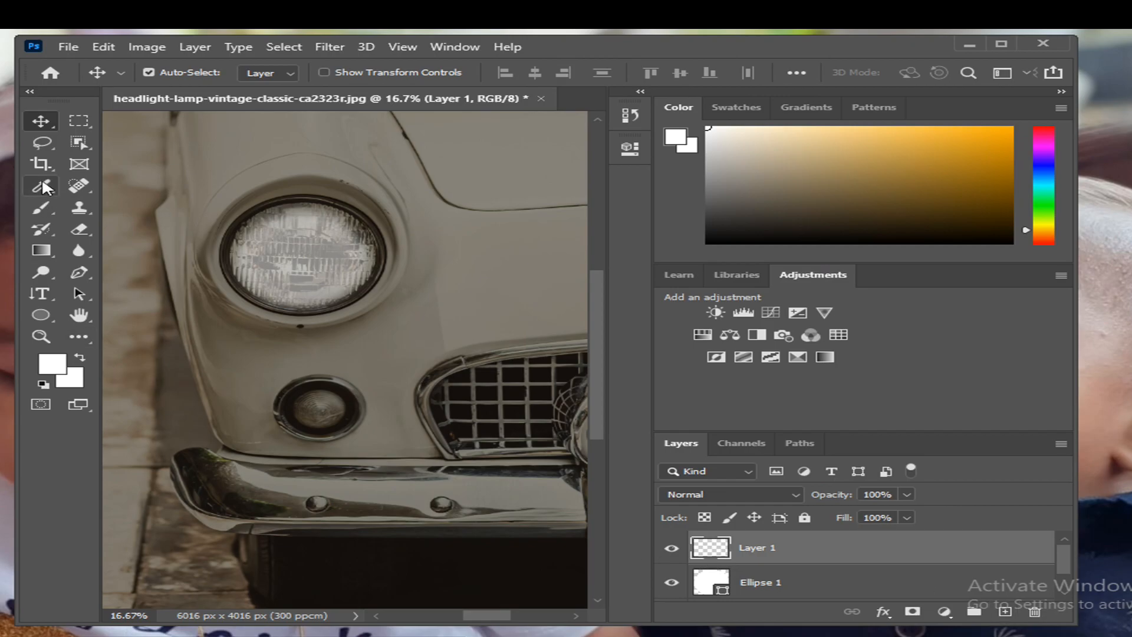
click(38, 205)
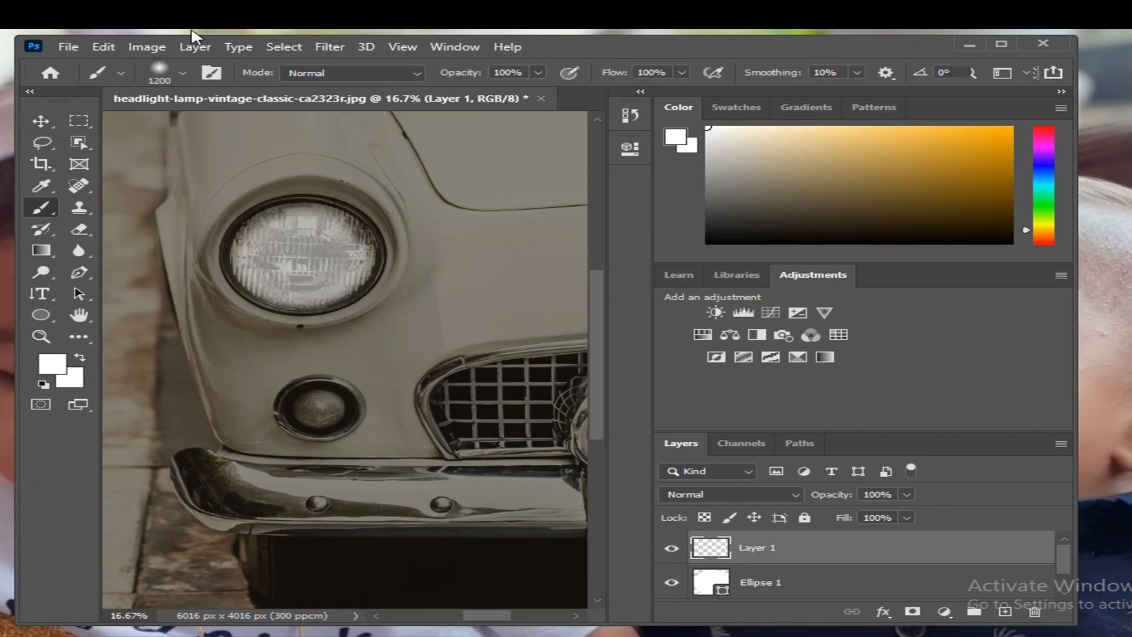
click(178, 73)
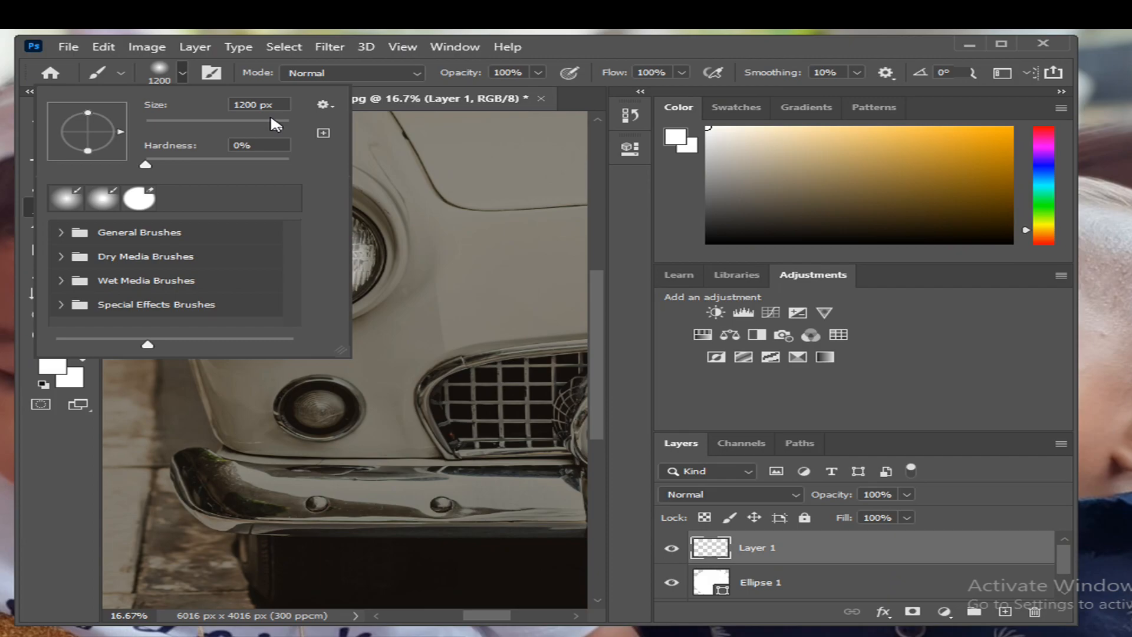
click(548, 54)
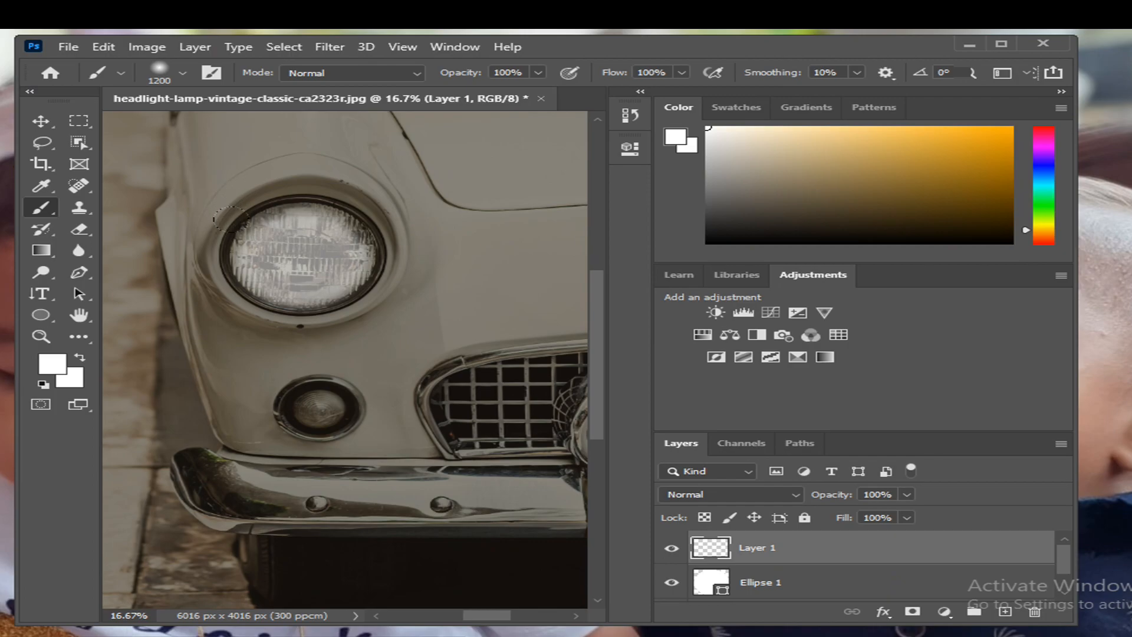
Try a single white brush dab over the headlight and undo it
click(231, 219)
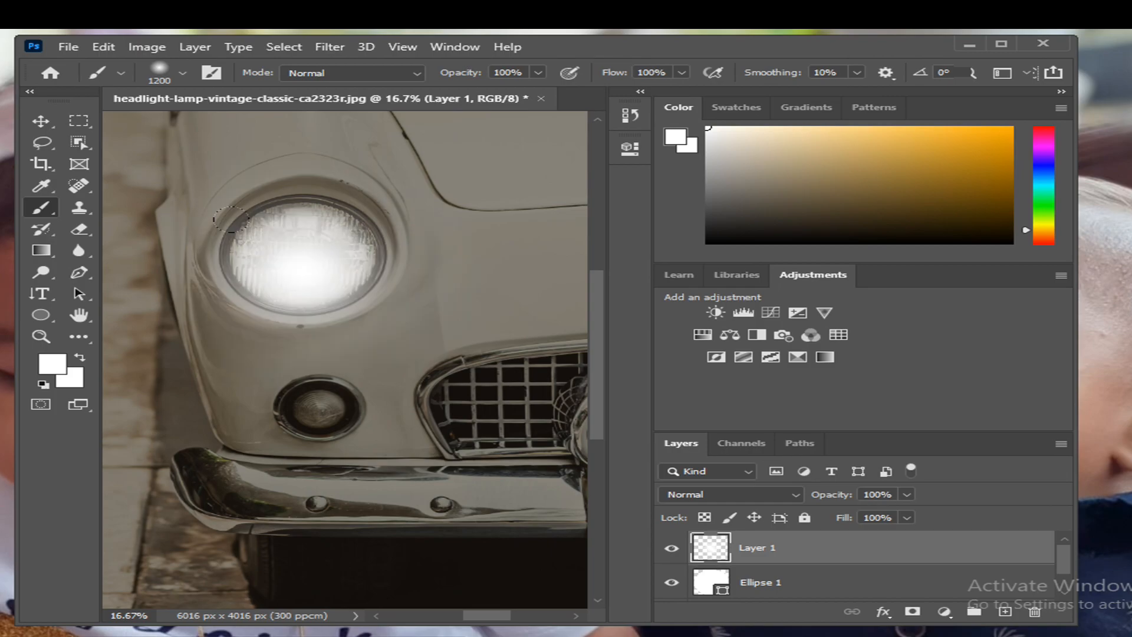
key(ctrl+z)
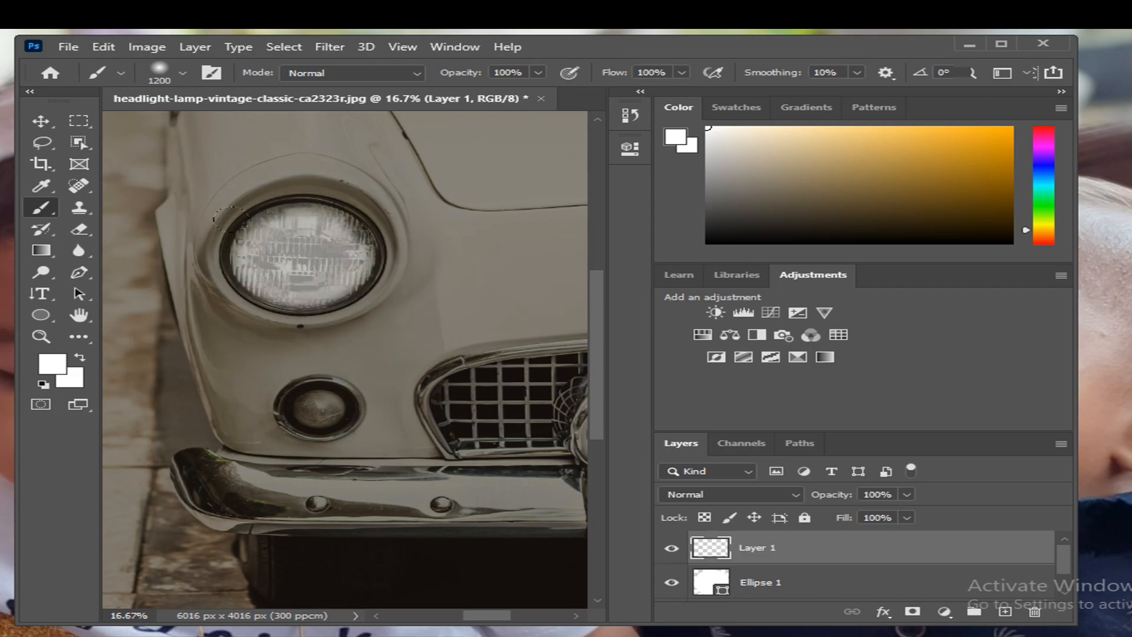
Set the foreground colour to warm yellow ffd164 and paint one soft brush dab over the headlight
click(59, 371)
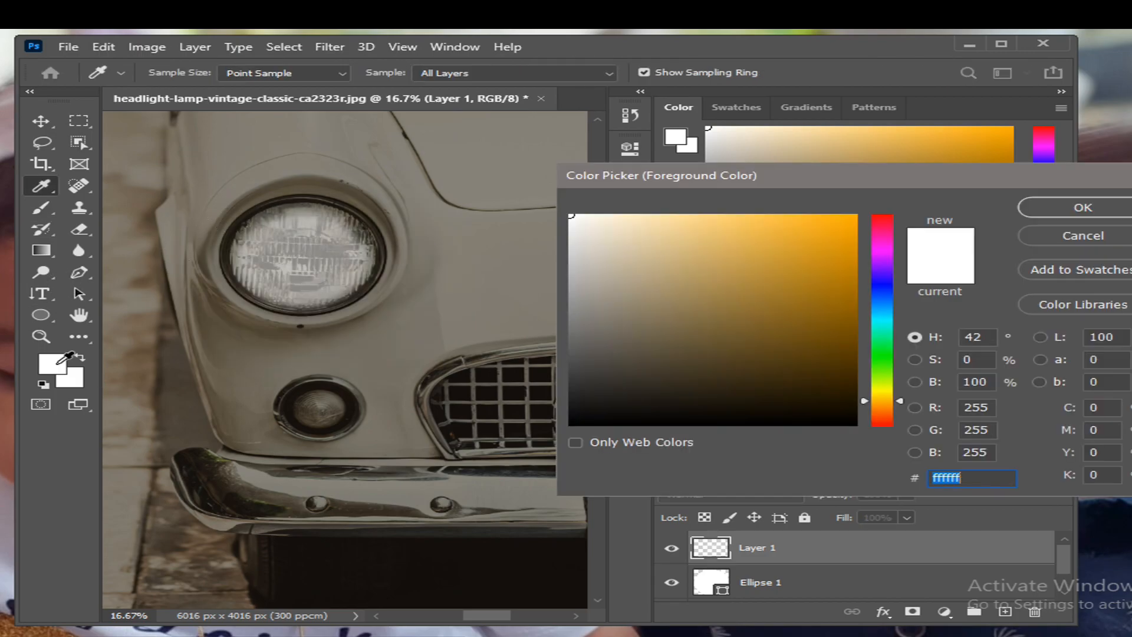
drag(713, 248, 744, 214)
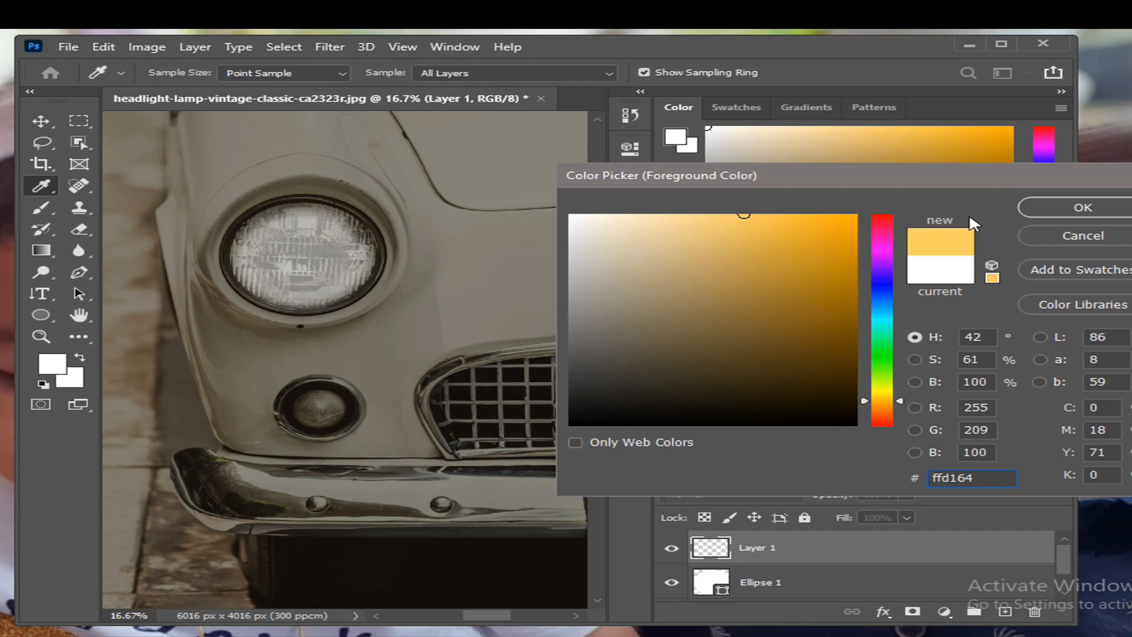
click(1070, 208)
key(b)
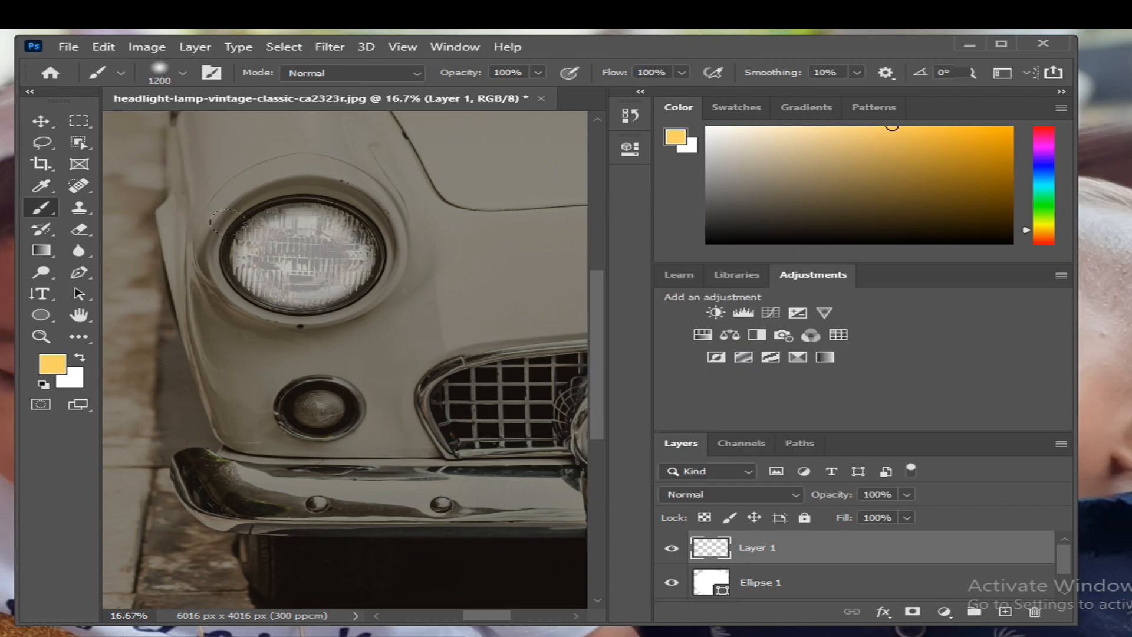
click(230, 223)
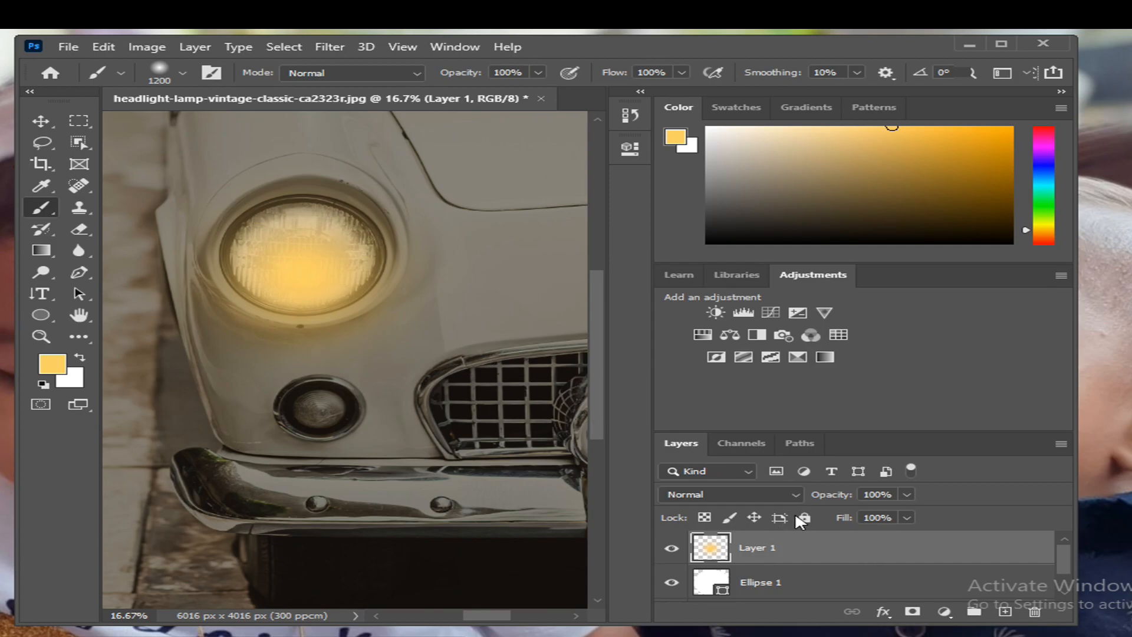
In the yellow glow layer's blending options, set the blend mode to Linear Light and turn off Transparency Shapes Layer
right_click(802, 552)
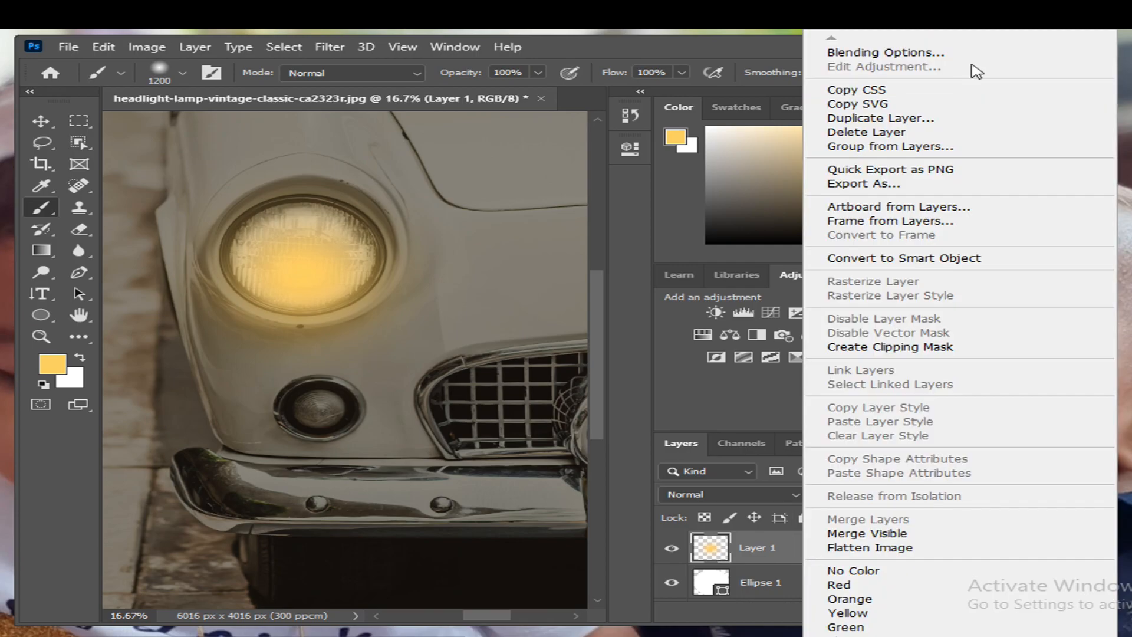
click(931, 52)
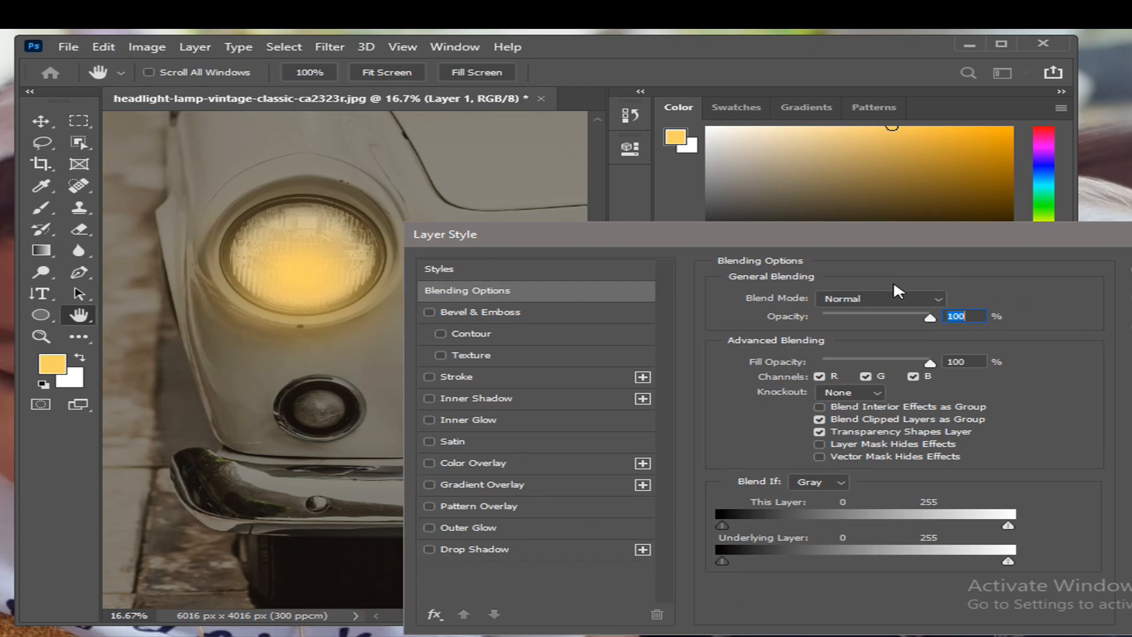
click(910, 296)
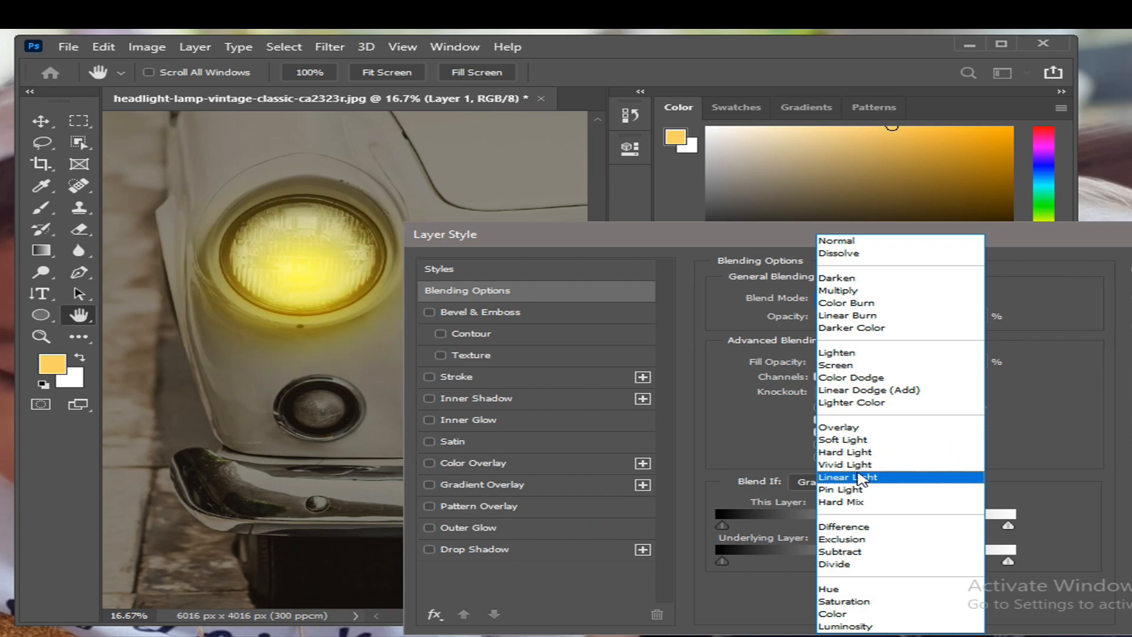
click(862, 477)
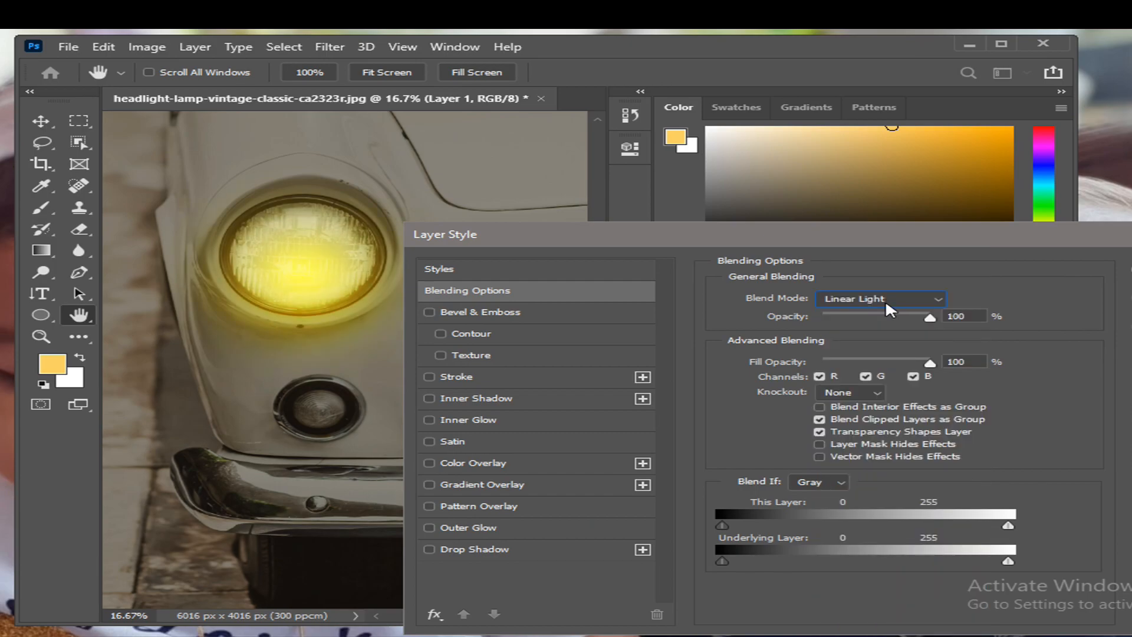
click(821, 430)
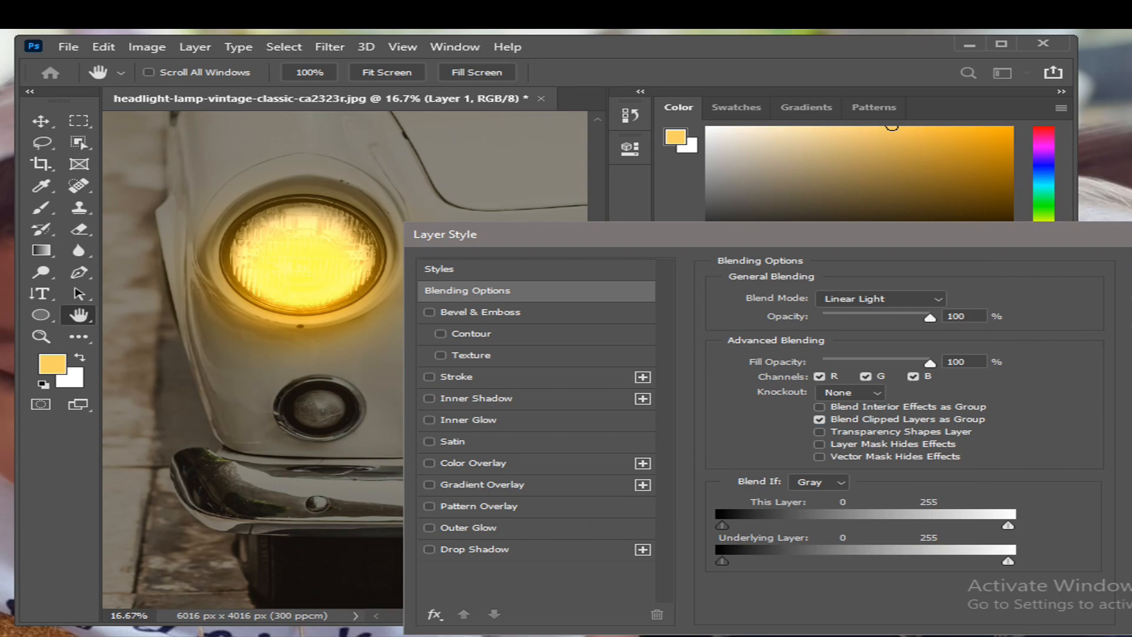
key(Return)
key(b)
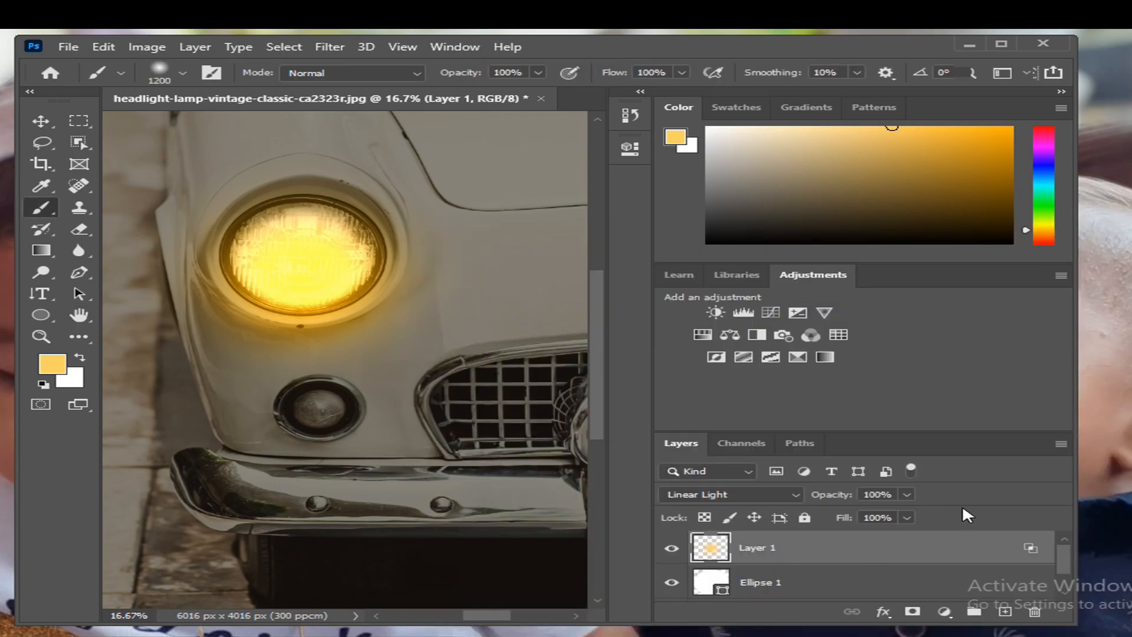
Lower the yellow glow layer's opacity to 70%
click(907, 496)
drag(909, 518, 878, 520)
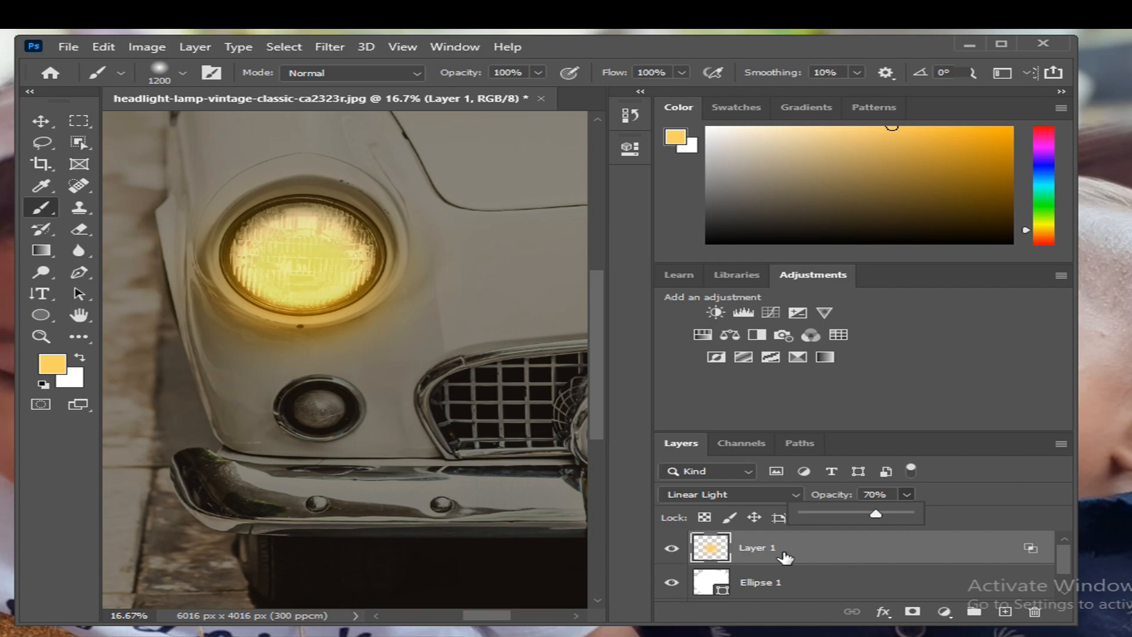
Duplicate the yellow glow layer and move the copy down onto the bumper below the small lamp
drag(797, 549, 1007, 614)
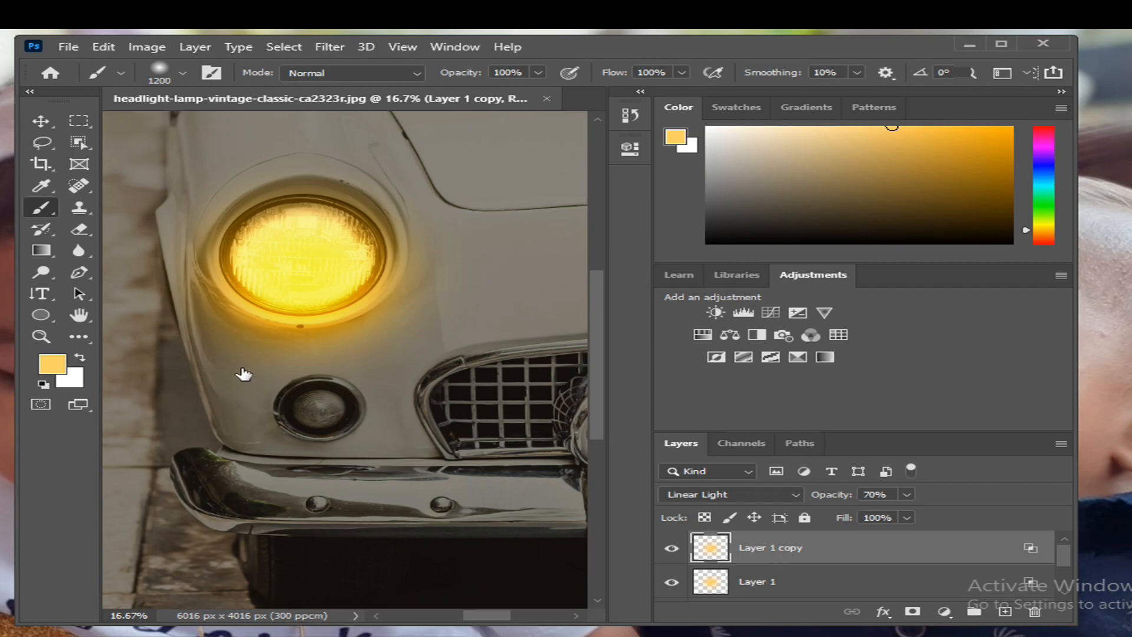
click(42, 121)
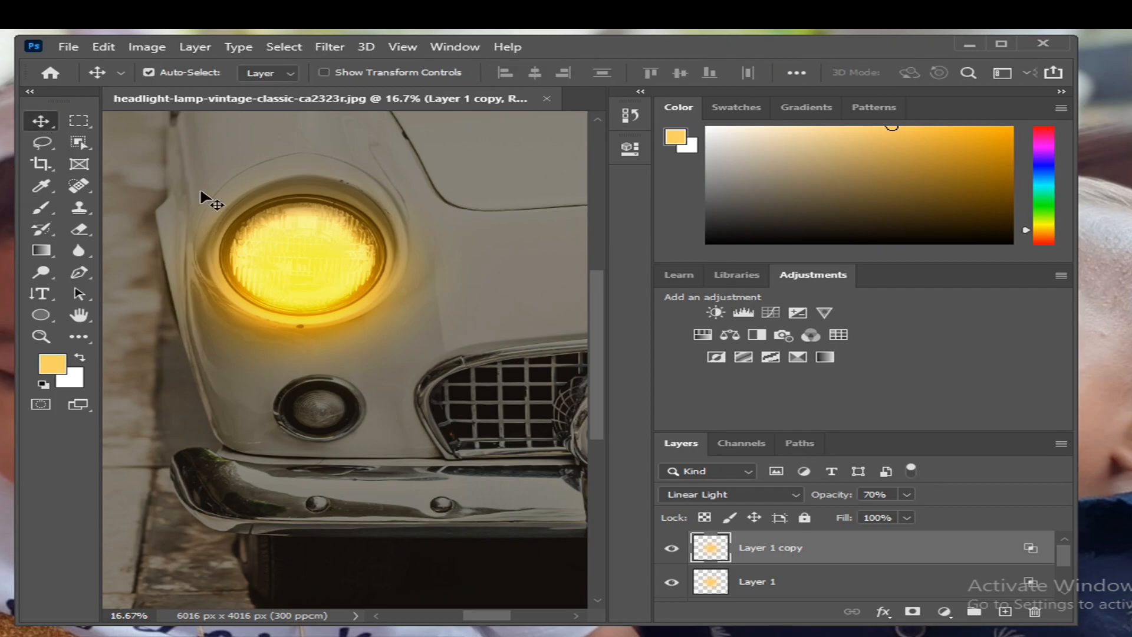
drag(299, 270, 315, 403)
drag(321, 444, 316, 469)
Free-transform the copied glow on the bumper, squashing its height to 43.34% at full width and centring it over the chrome bumper's near bolt
key(ctrl)
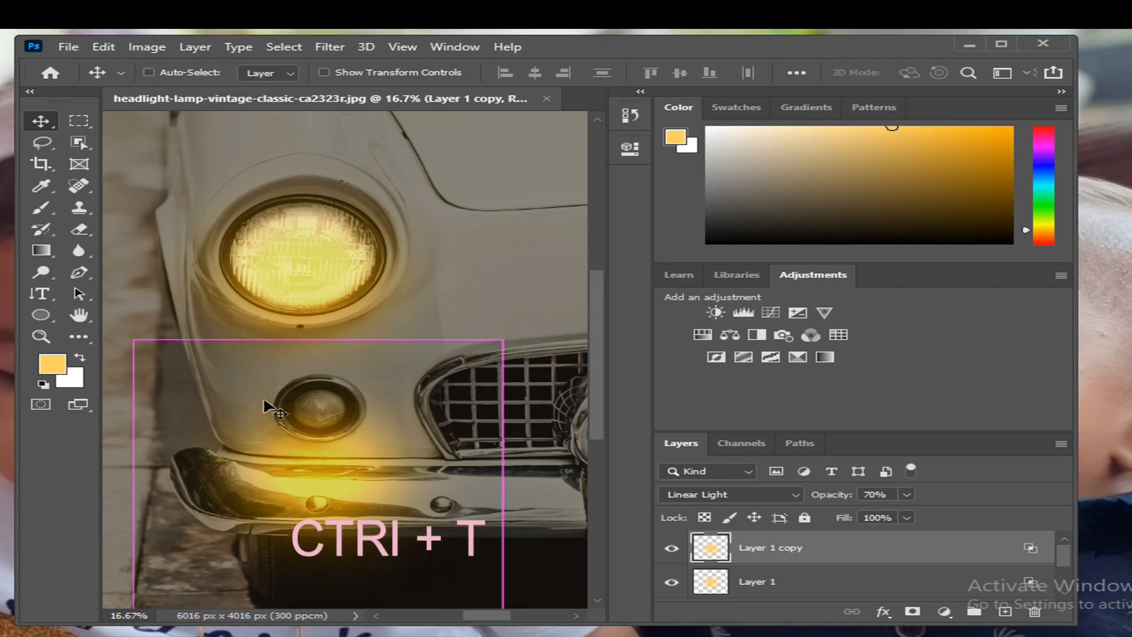
key(ctrl+t)
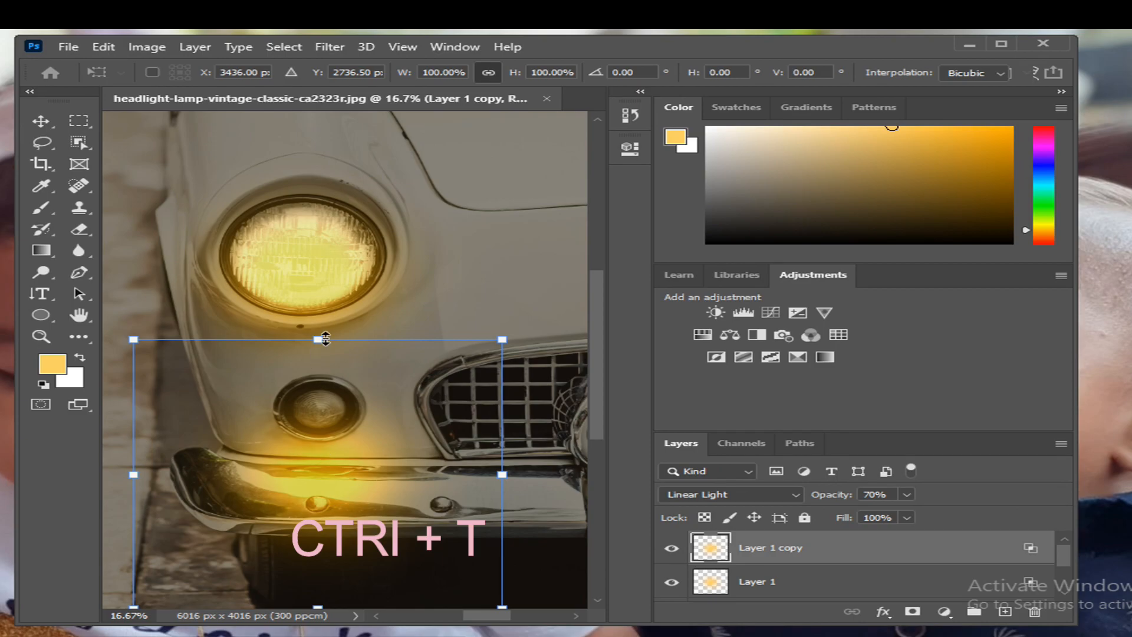
drag(326, 339, 328, 443)
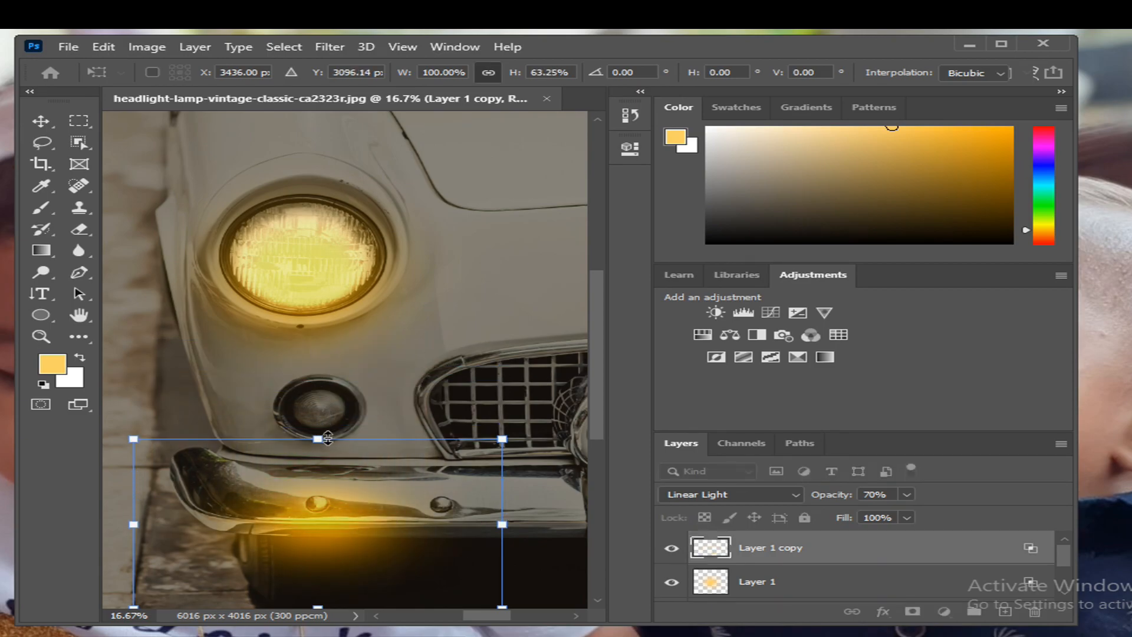
drag(330, 519, 334, 501)
drag(325, 422, 325, 475)
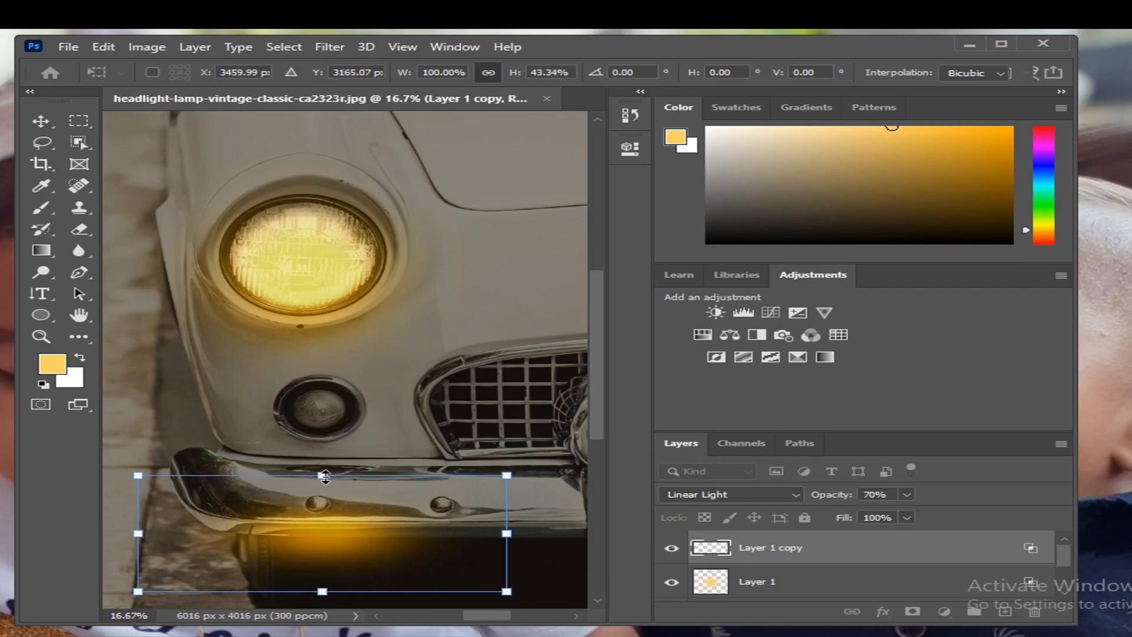
drag(325, 539, 319, 503)
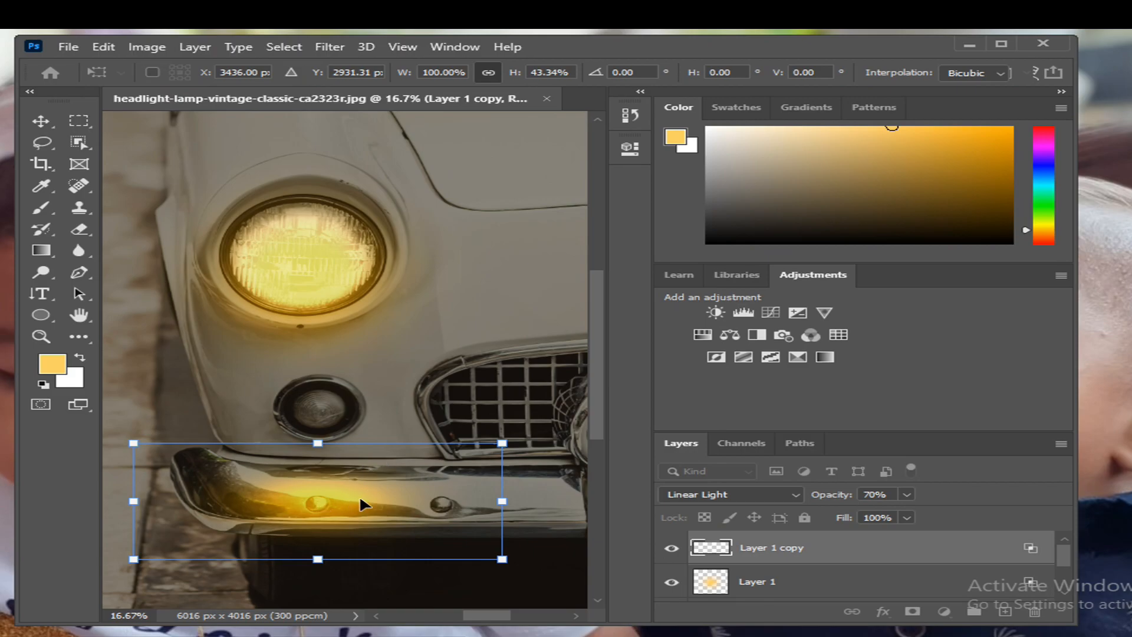
Lower the bumper glow copy's opacity to 60% and apply its transform
click(905, 496)
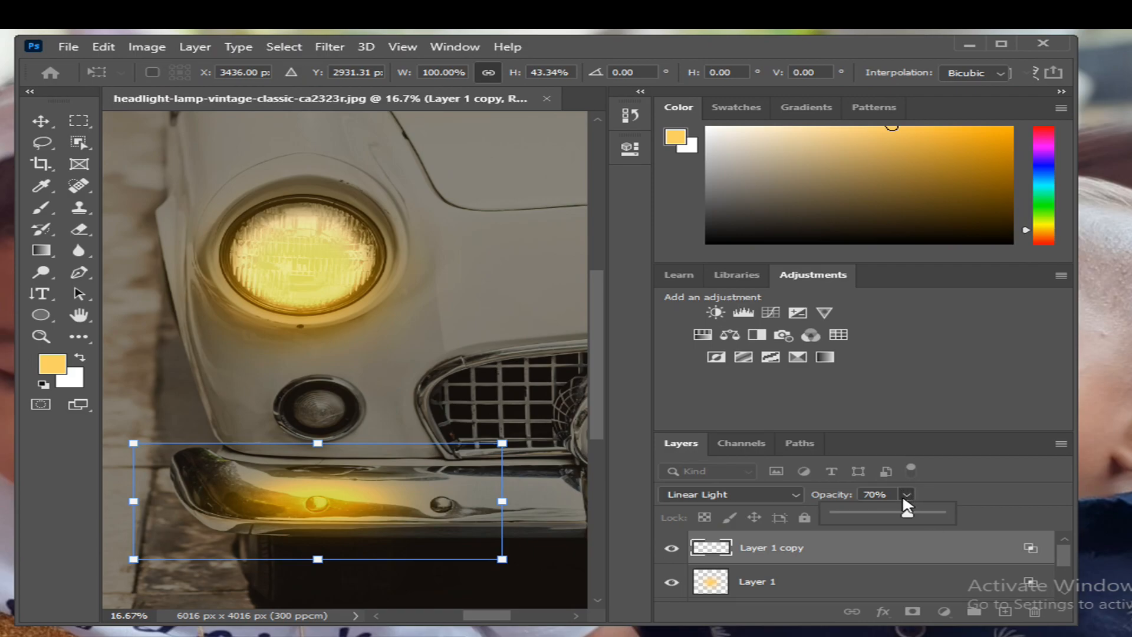
drag(906, 512, 898, 514)
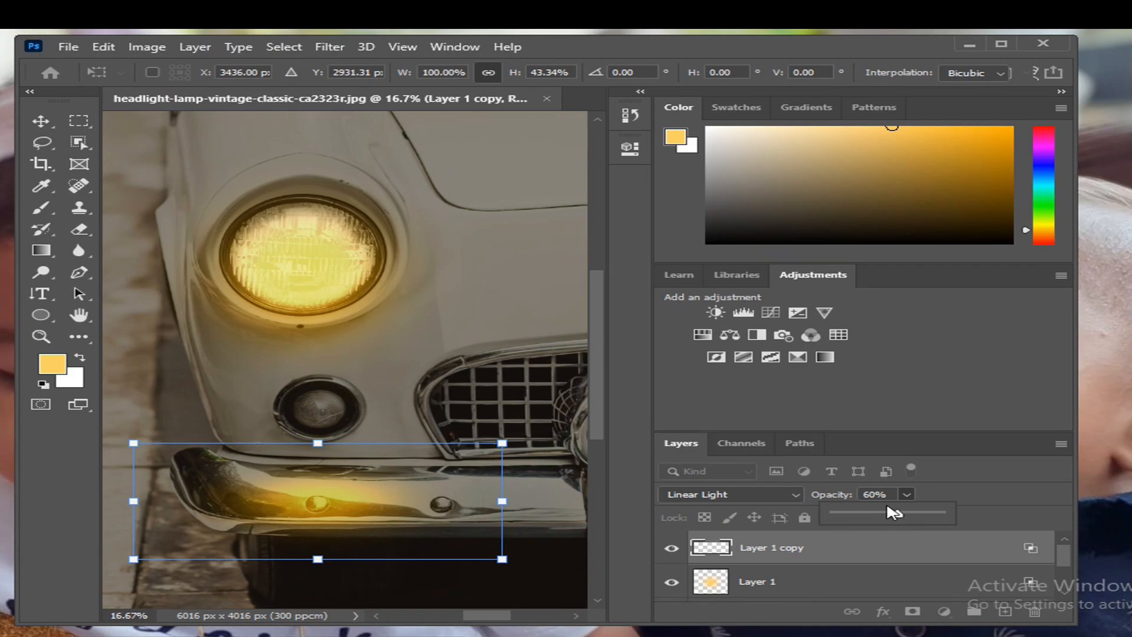
click(973, 420)
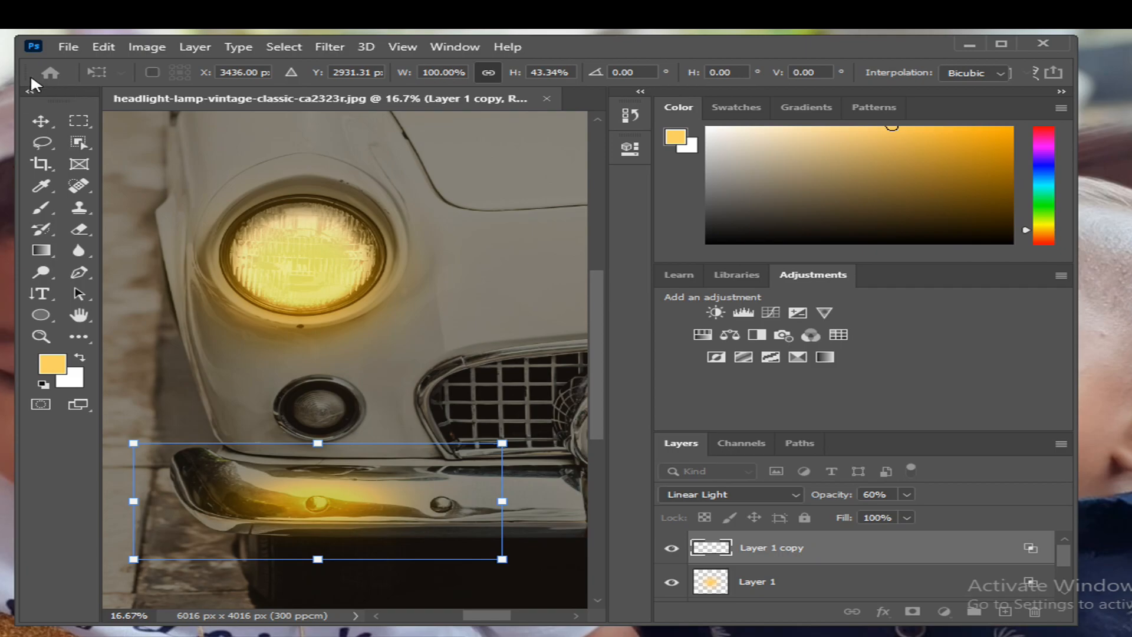
click(43, 123)
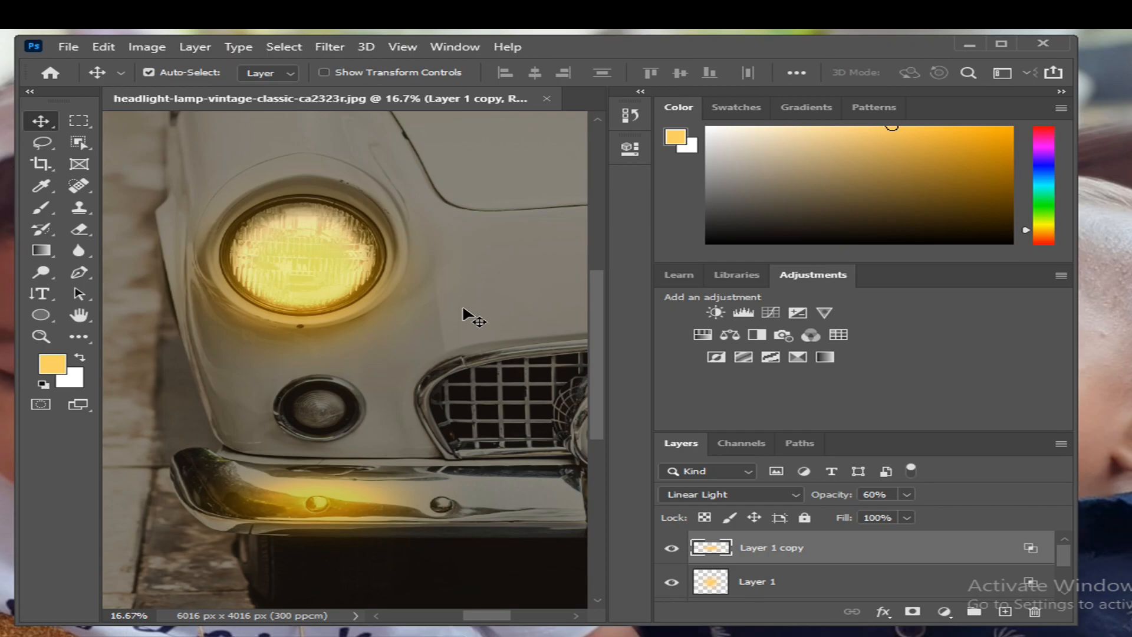
Zoom out to 8.33% and deselect the layers to examine the headlight glow and bumper reflection together
key(shift+alt+n)
key(ctrl+minus)
key(ctrl+minus)
click(440, 399)
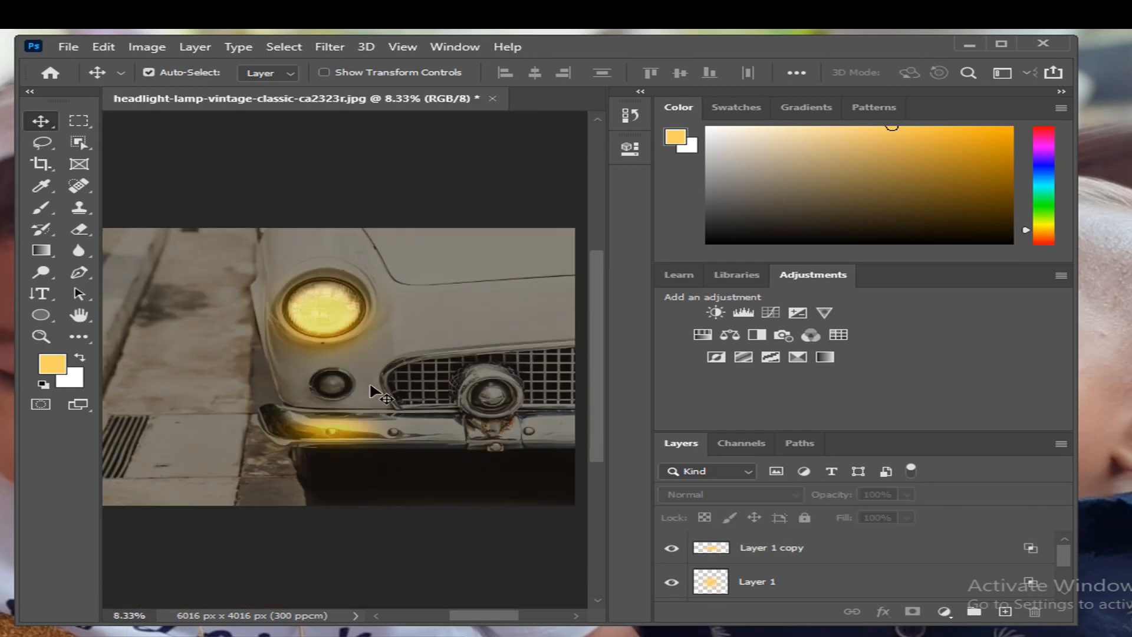